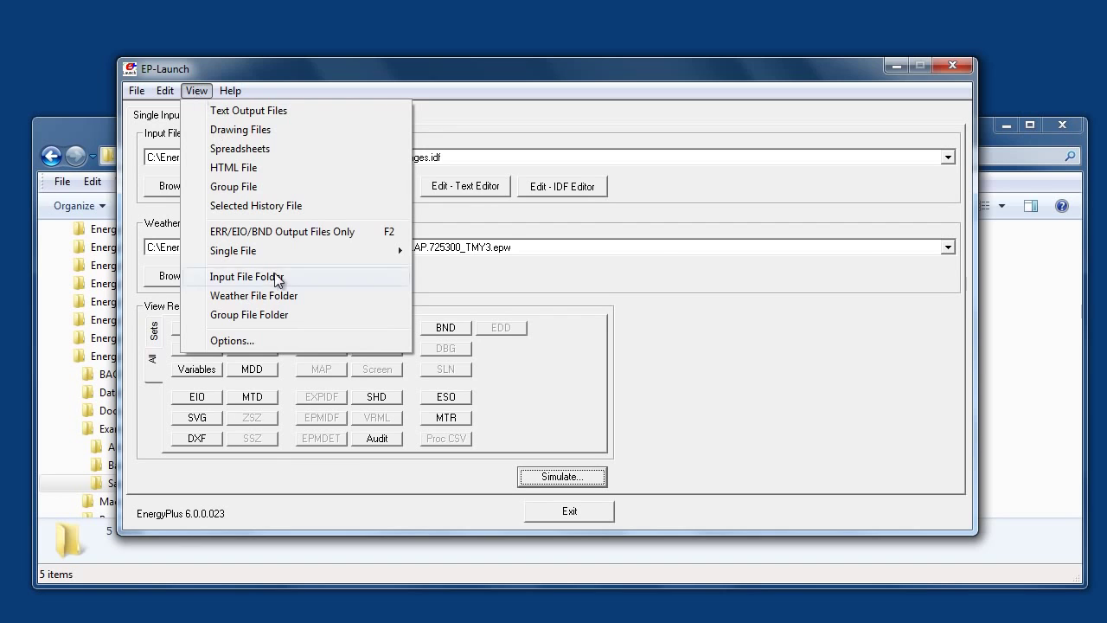
Enable the command window option to pause during simulation unless minimized.
{"action": "left_click", "coordinate": [218, 340]}
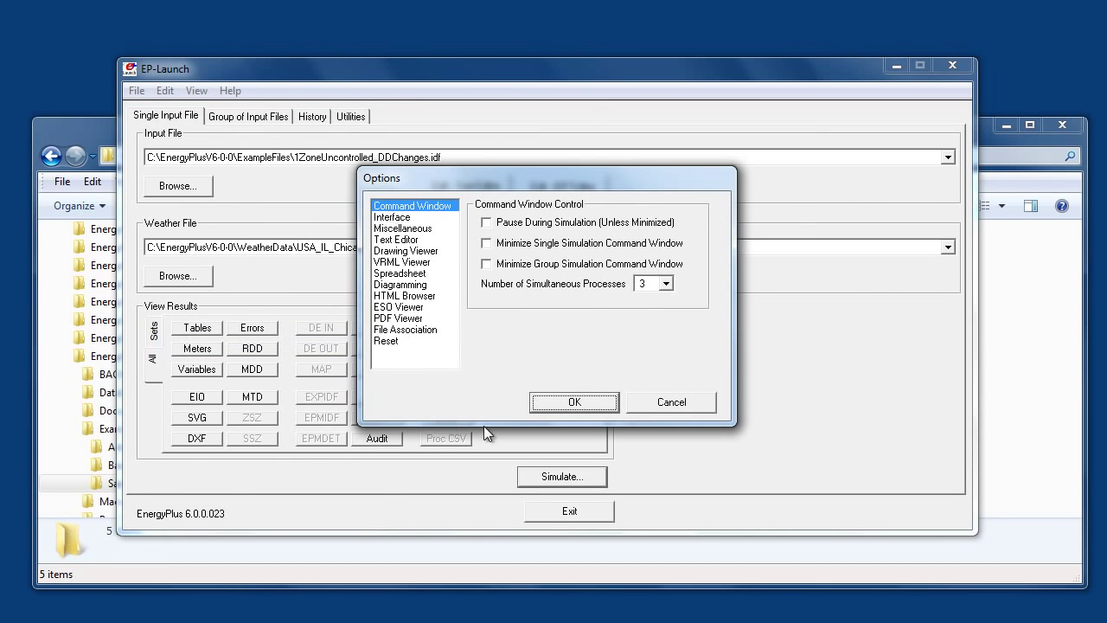
{"action": "left_click", "coordinate": [500, 225]}
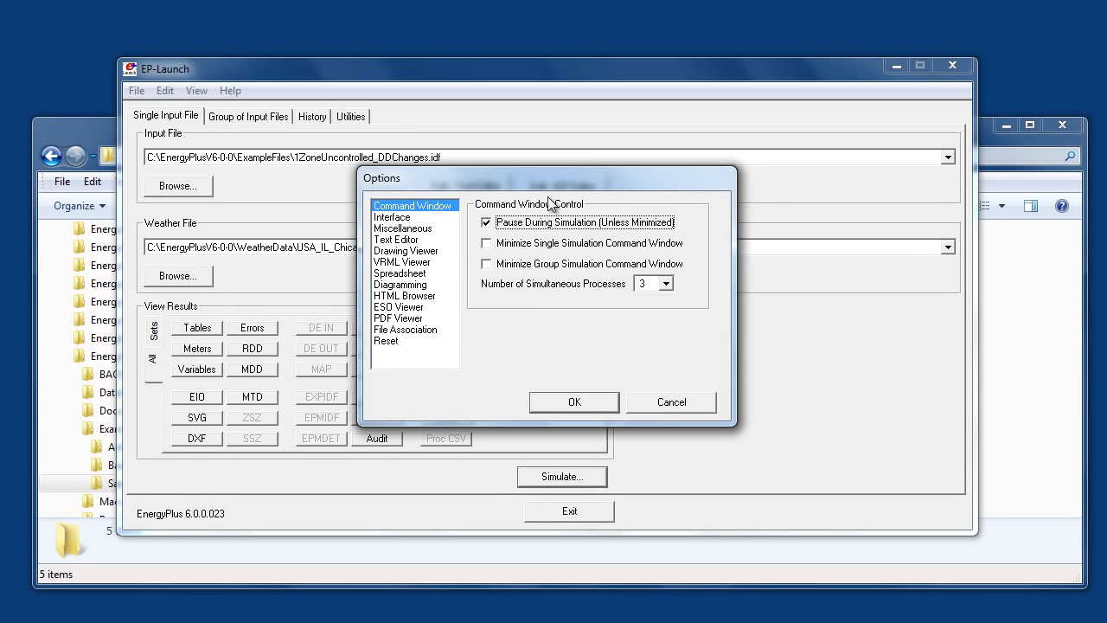
{"action": "left_click", "coordinate": [571, 401]}
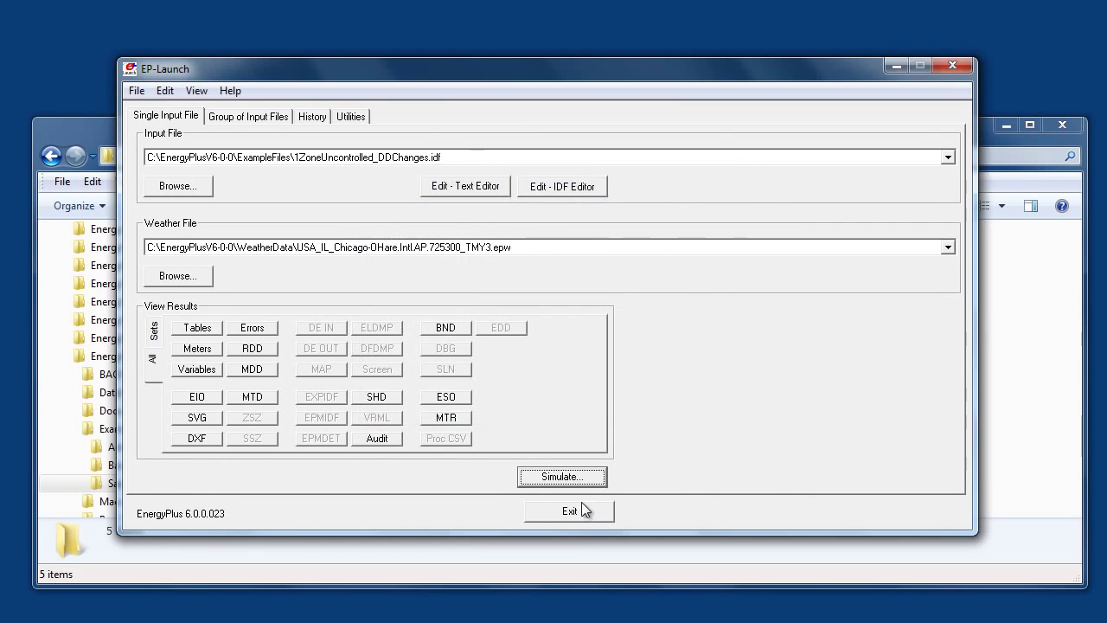
Simulate 1ZoneUncontrolled_DDChanges.idf, continue past the pause in the EnergyPlus process, and dismiss the run status.
{"action": "left_click", "coordinate": [536, 481]}
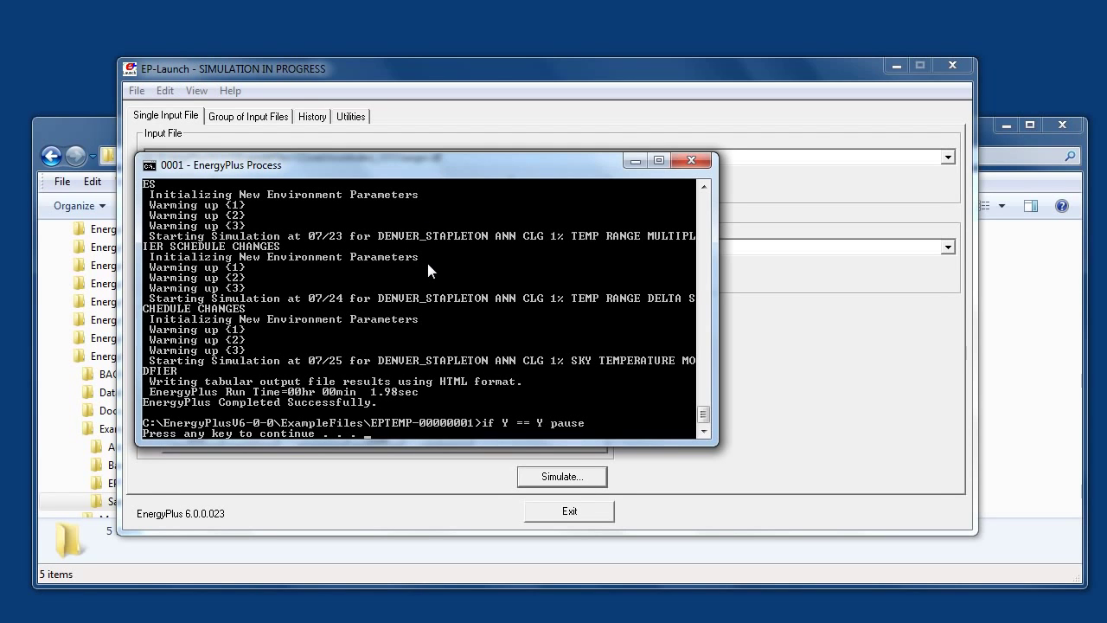
{"action": "key", "text": "Return"}
{"action": "key", "text": "Return"}
{"action": "left_click", "coordinate": [901, 392]}
Turn off pausing during simulation and enable minimizing the command window for both single and group simulations.
{"action": "left_click", "coordinate": [192, 92]}
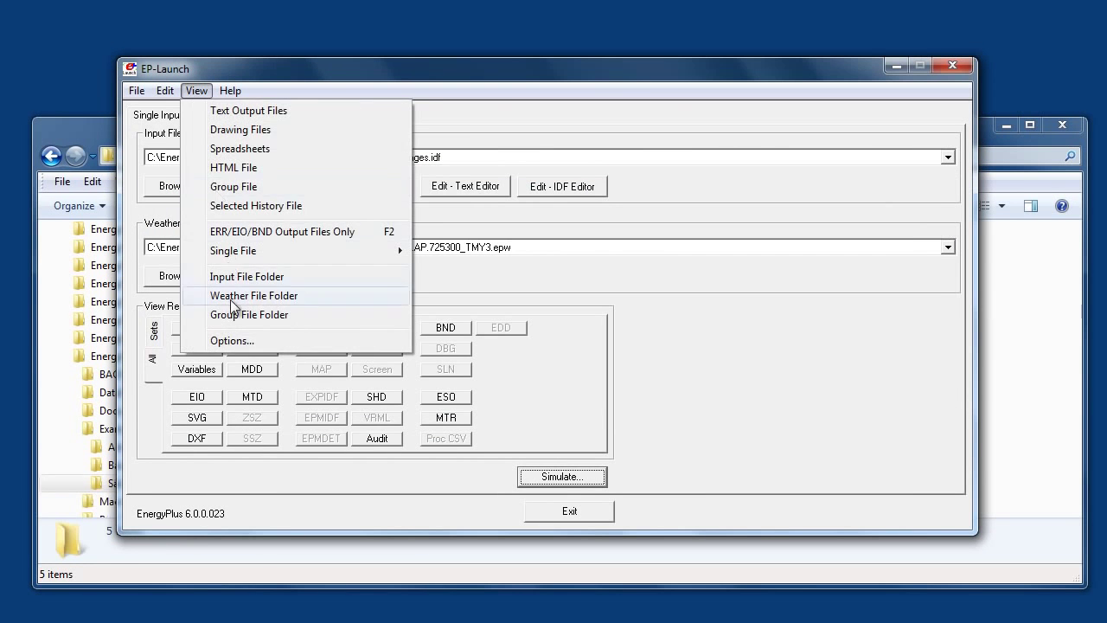
{"action": "left_click", "coordinate": [230, 340]}
{"action": "left_click", "coordinate": [519, 224]}
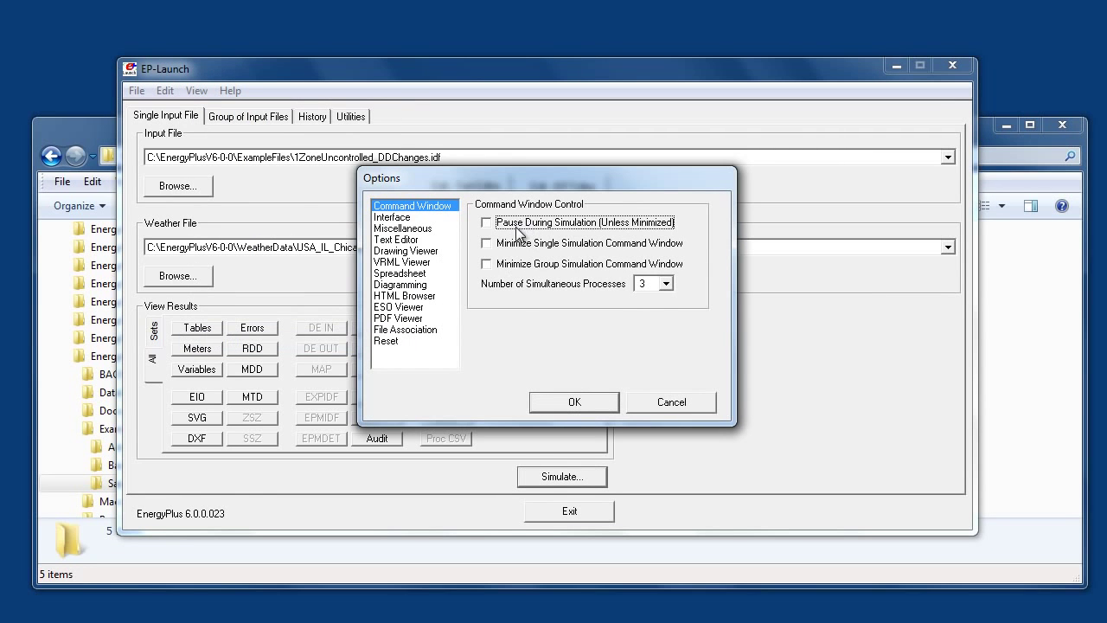
{"action": "left_click", "coordinate": [514, 246]}
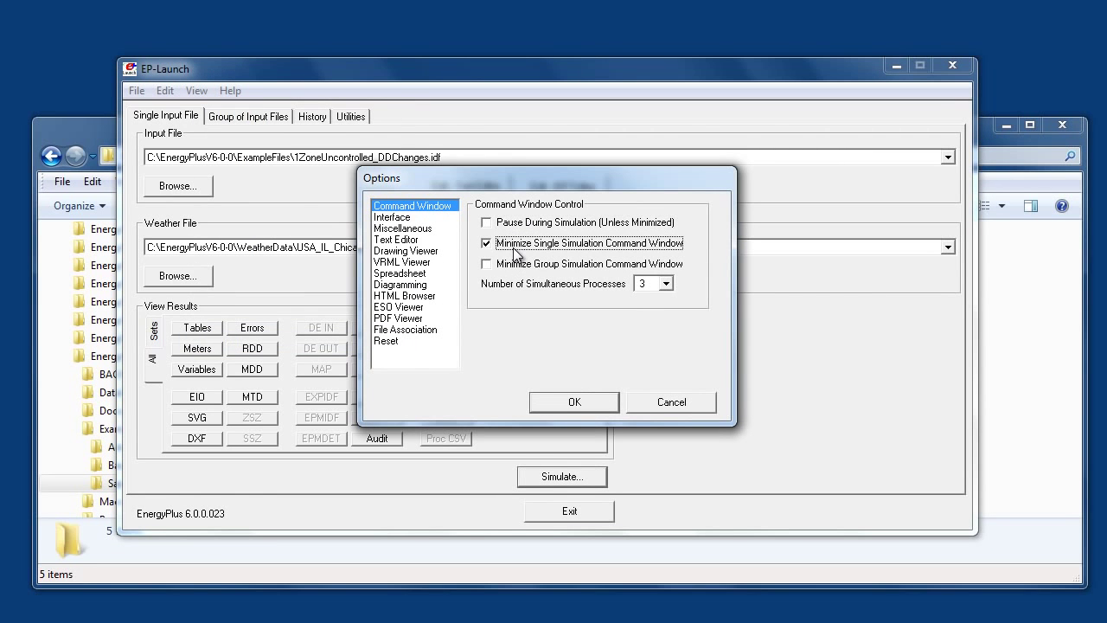
{"action": "left_click", "coordinate": [502, 266]}
{"action": "left_click", "coordinate": [580, 401]}
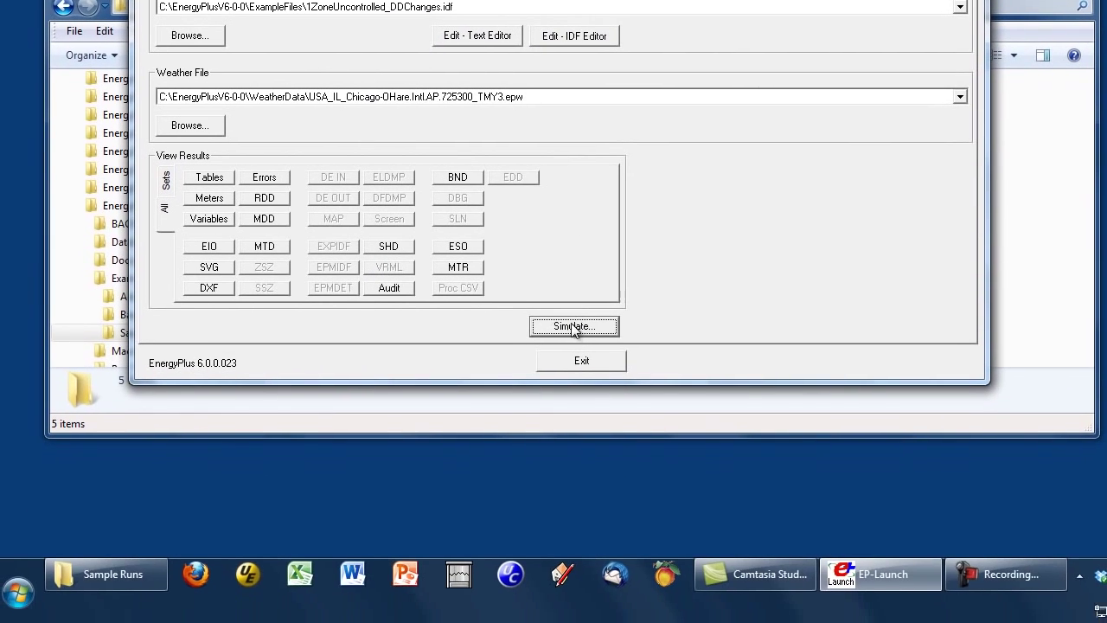
Simulate 1ZoneUncontrolled_DDChanges.idf with the command window minimized and dismiss the run status.
{"action": "left_click", "coordinate": [580, 321]}
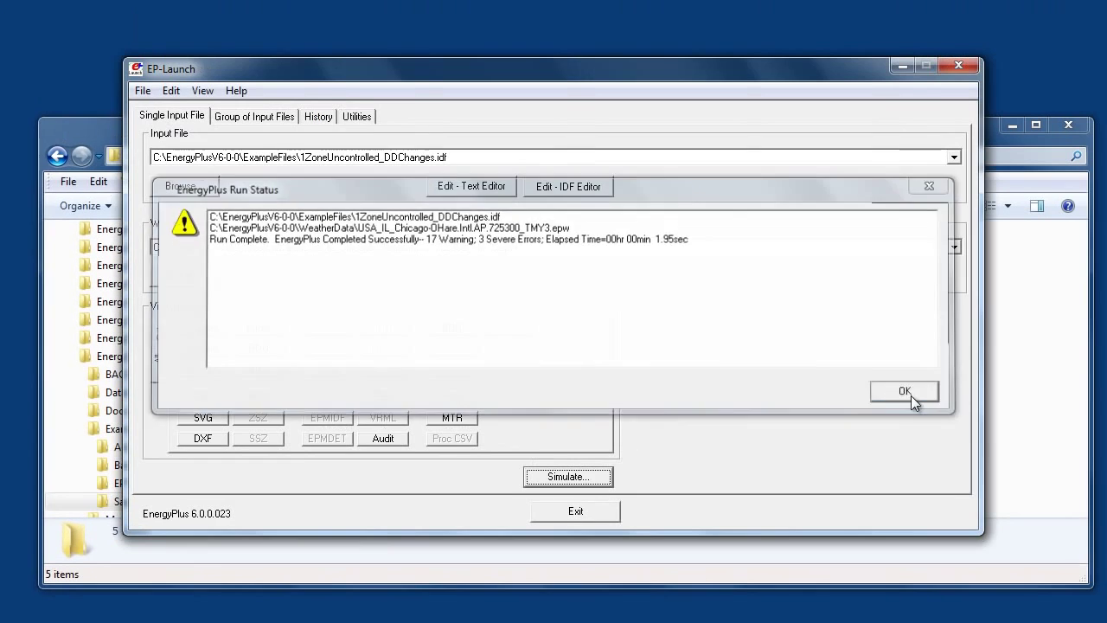
{"action": "left_click", "coordinate": [911, 394]}
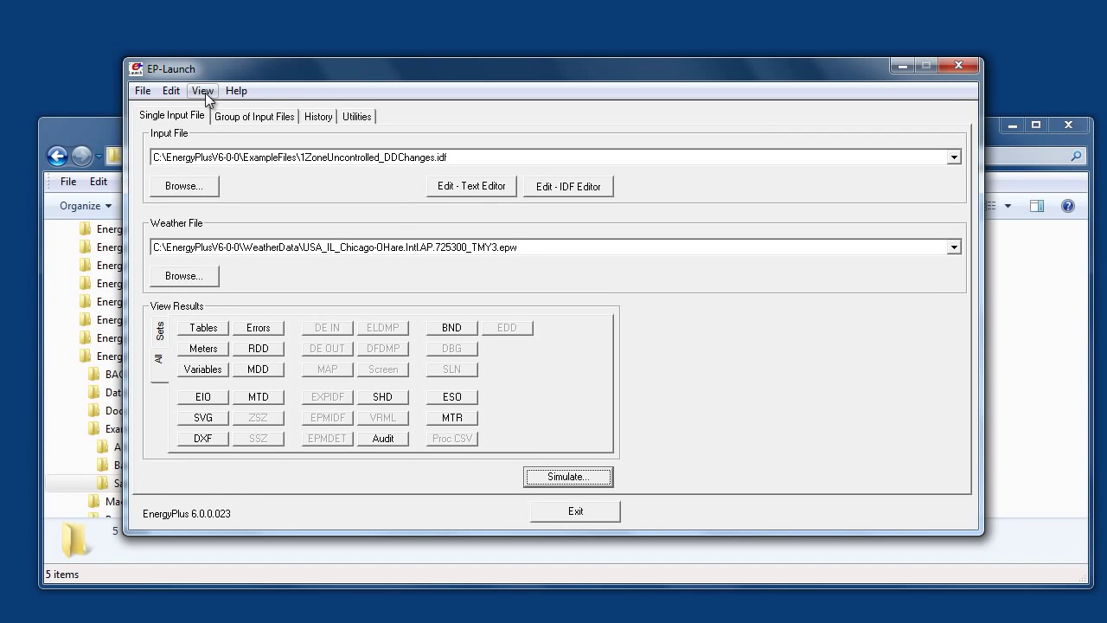
Review the Command Window options, including the number of simultaneous processes, and close the dialog.
{"action": "left_click", "coordinate": [202, 91]}
{"action": "left_click", "coordinate": [251, 340]}
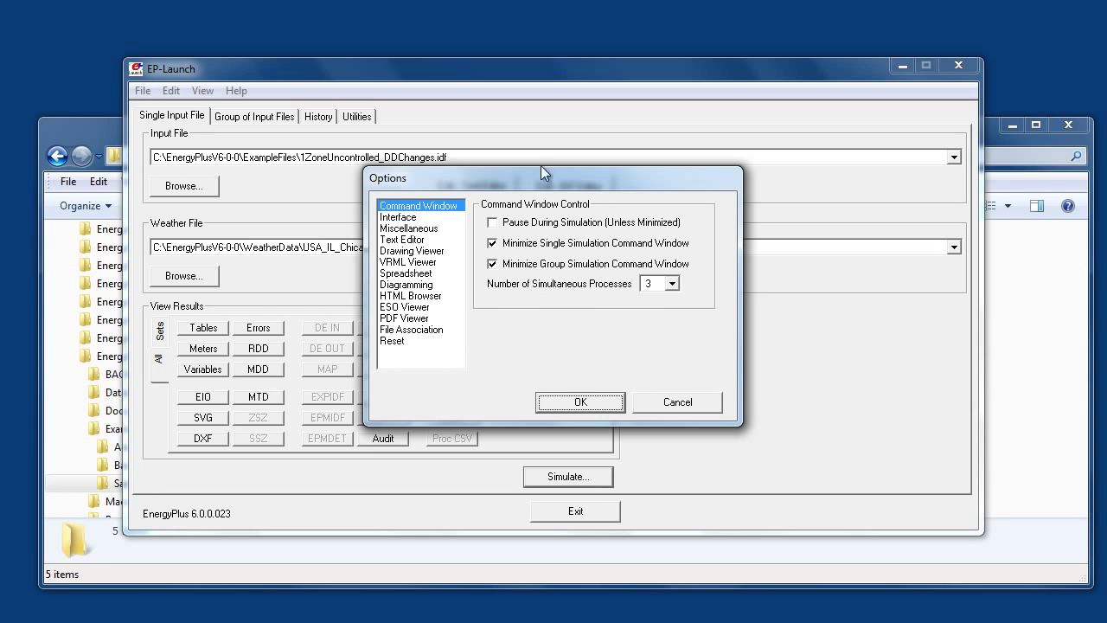
{"action": "left_click", "coordinate": [589, 402]}
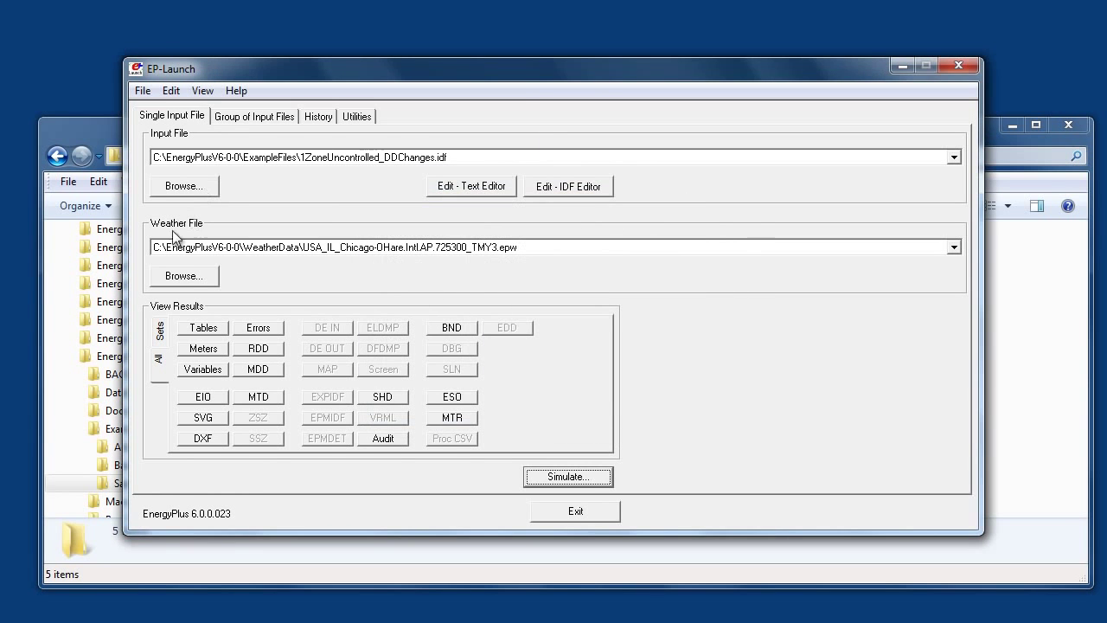
Choose 1ZoneParameterAspect.idf as the input file, simulate it, and read through the run status of its parametric runs.
{"action": "left_click", "coordinate": [184, 186]}
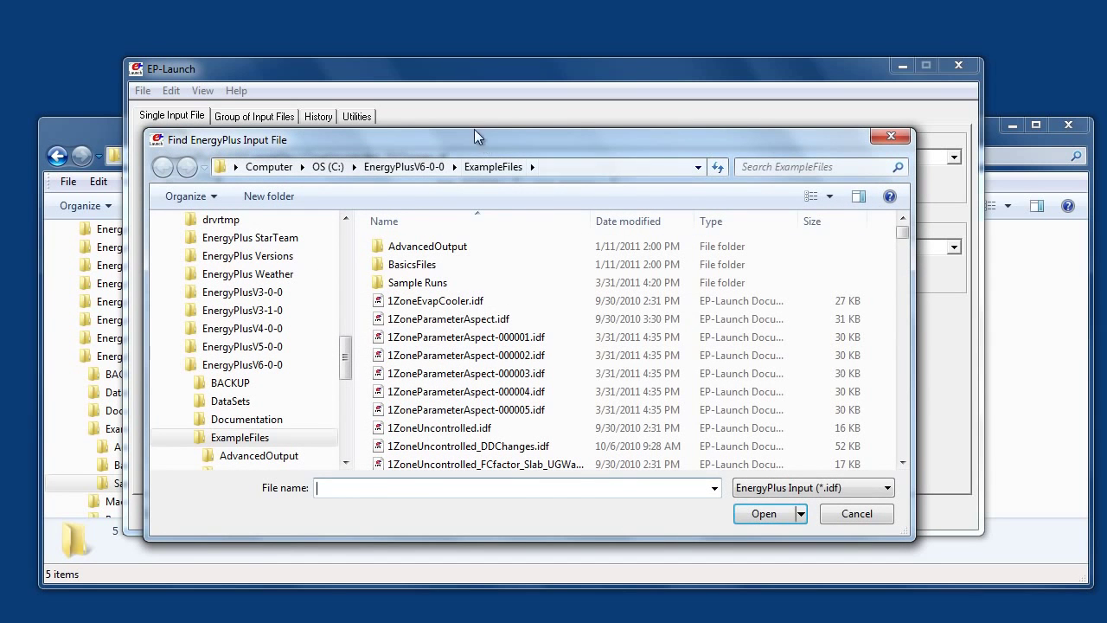
{"action": "left_click", "coordinate": [434, 319]}
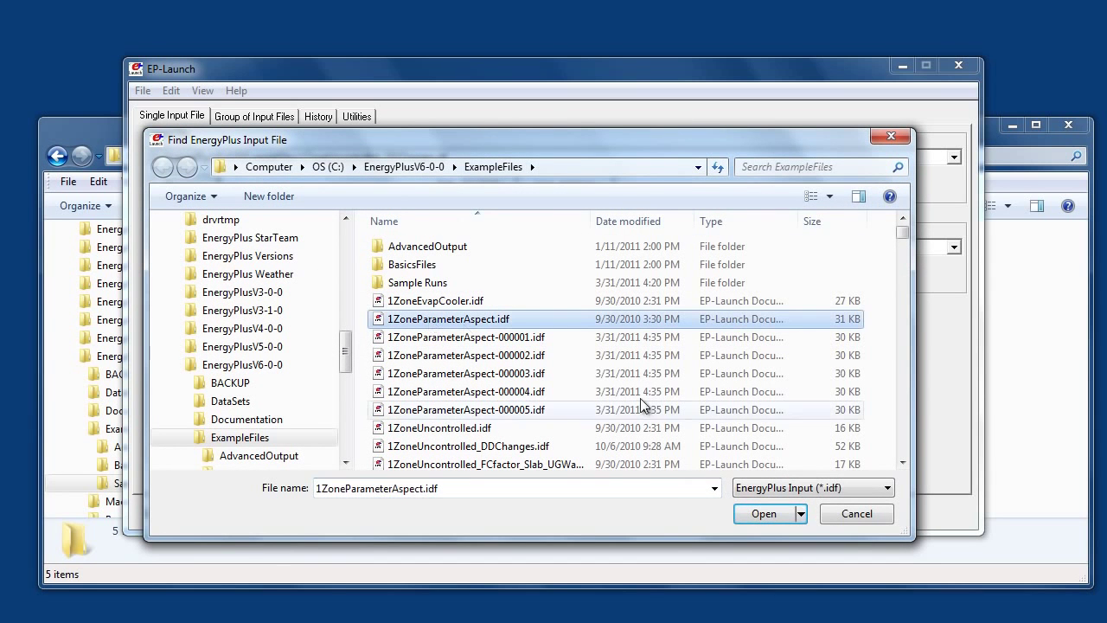
{"action": "left_click", "coordinate": [764, 516]}
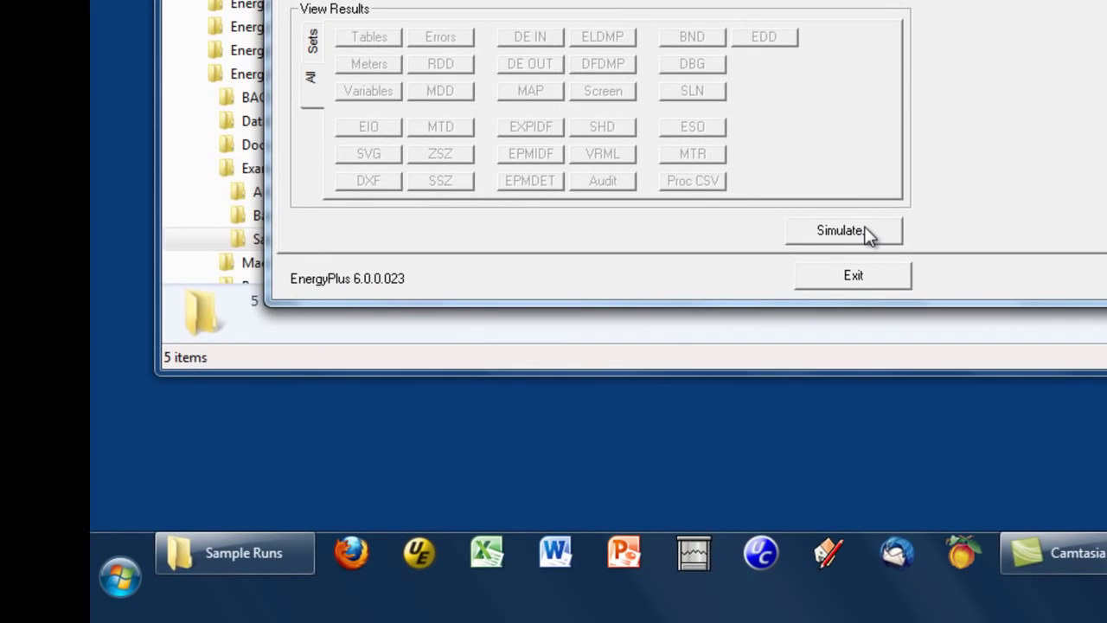
{"action": "left_click", "coordinate": [866, 232]}
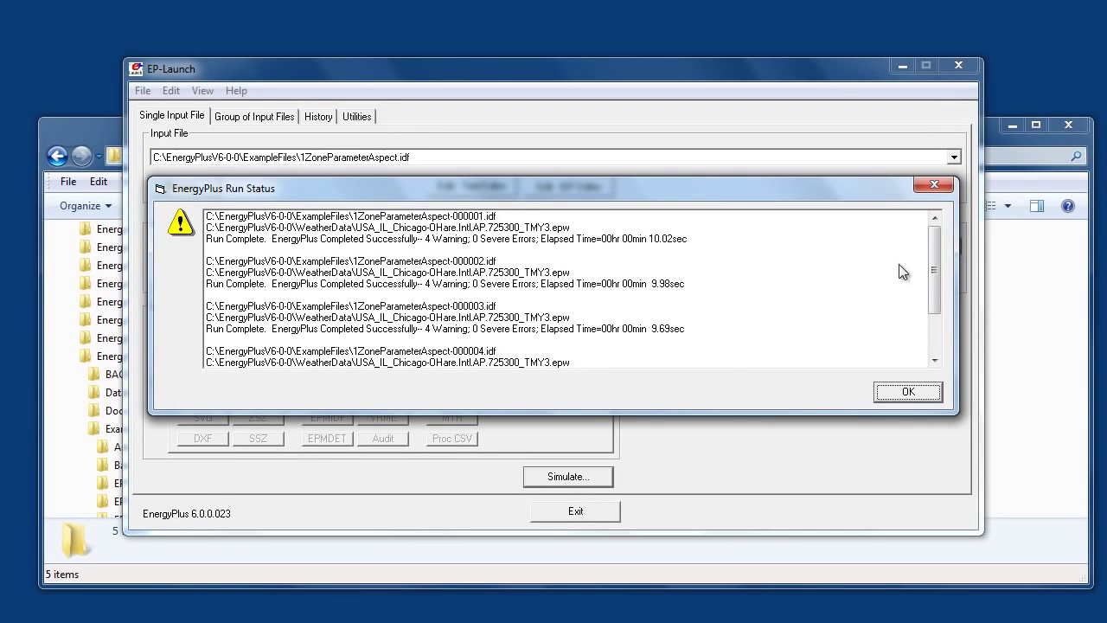
{"action": "left_click_drag", "start_coordinate": [936, 252], "coordinate": [945, 346]}
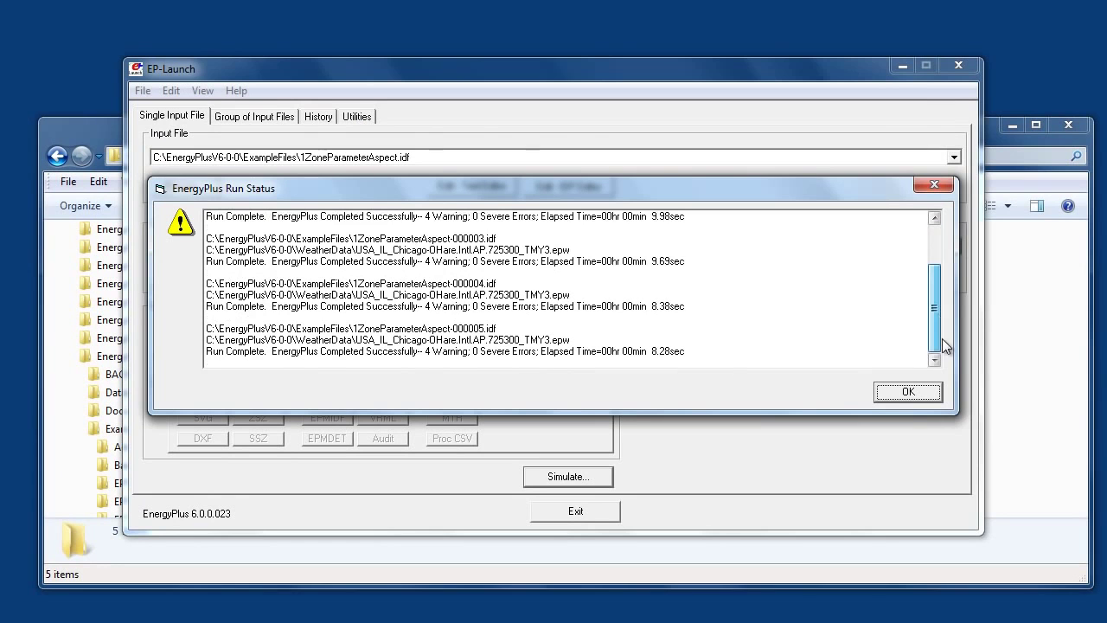
{"action": "left_click", "coordinate": [908, 391]}
Review the Interface options for window width and layout, moving the Options dialog aside to see the main window.
{"action": "left_click", "coordinate": [201, 91]}
{"action": "left_click", "coordinate": [248, 342]}
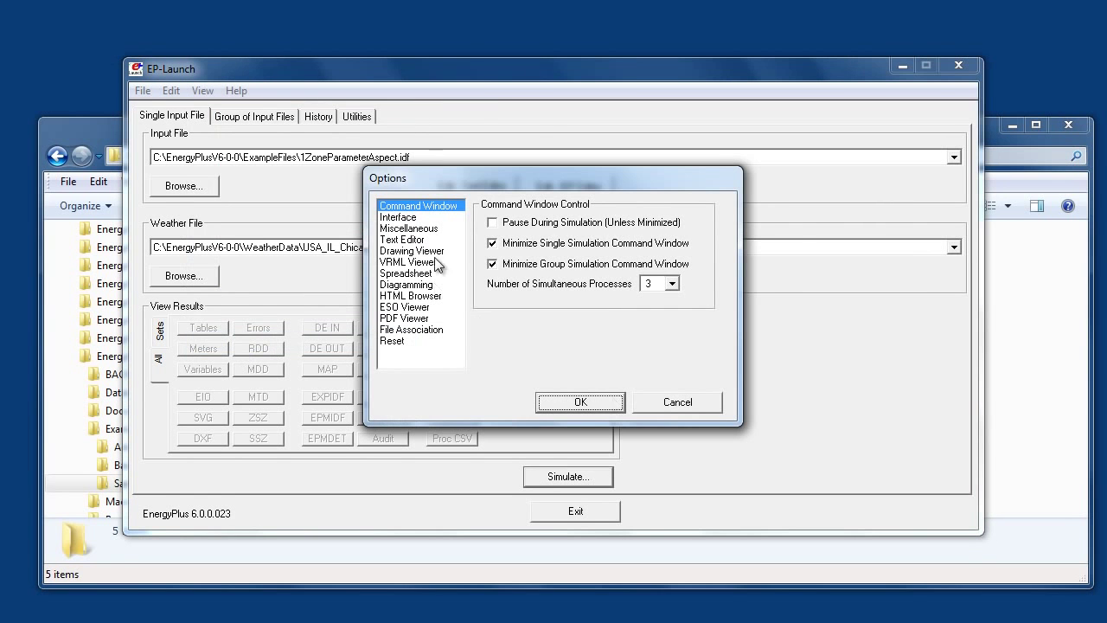
{"action": "left_click", "coordinate": [386, 217]}
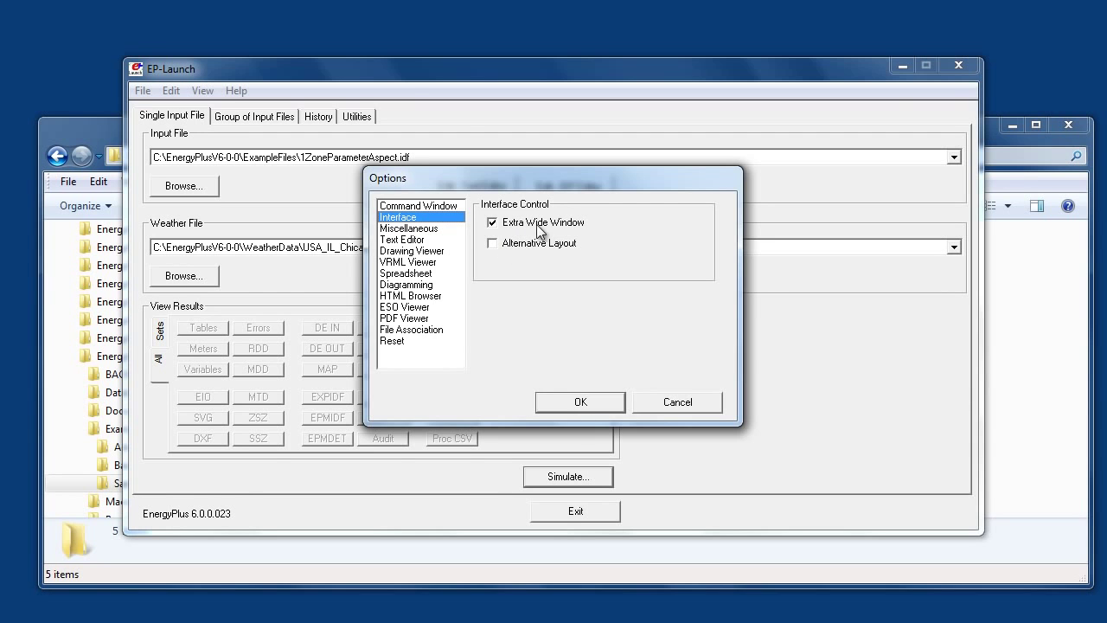
{"action": "left_click_drag", "start_coordinate": [573, 179], "coordinate": [590, 211]}
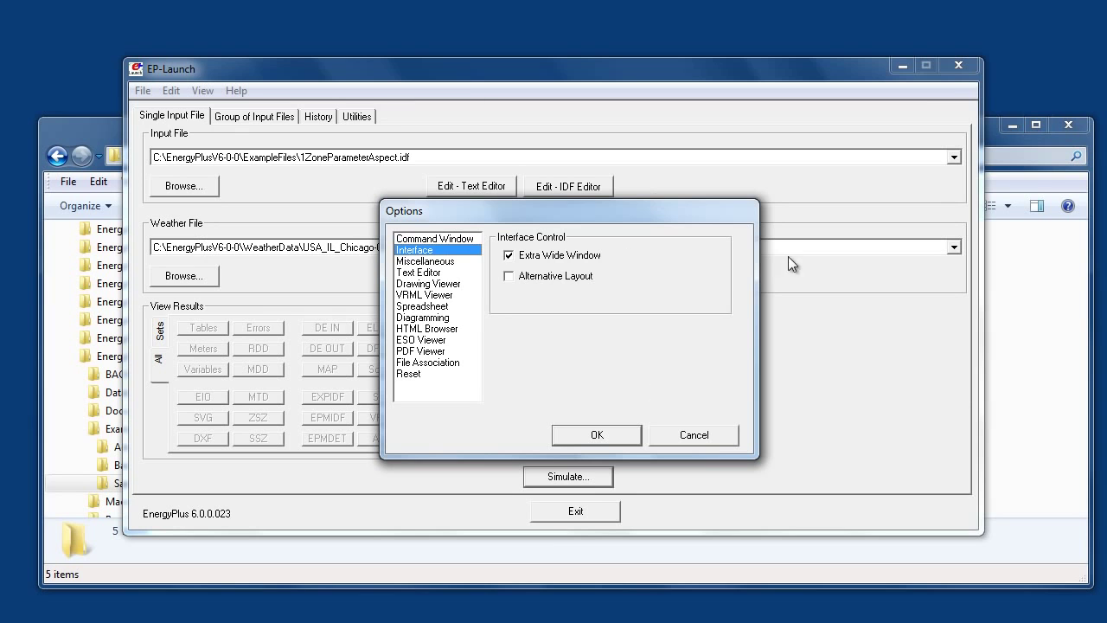
Toggle the miscellaneous options for more than 250 columns, ESO/MTR conversion to IP units, statistics file and batch file creation, restoring each one.
{"action": "left_click", "coordinate": [408, 260]}
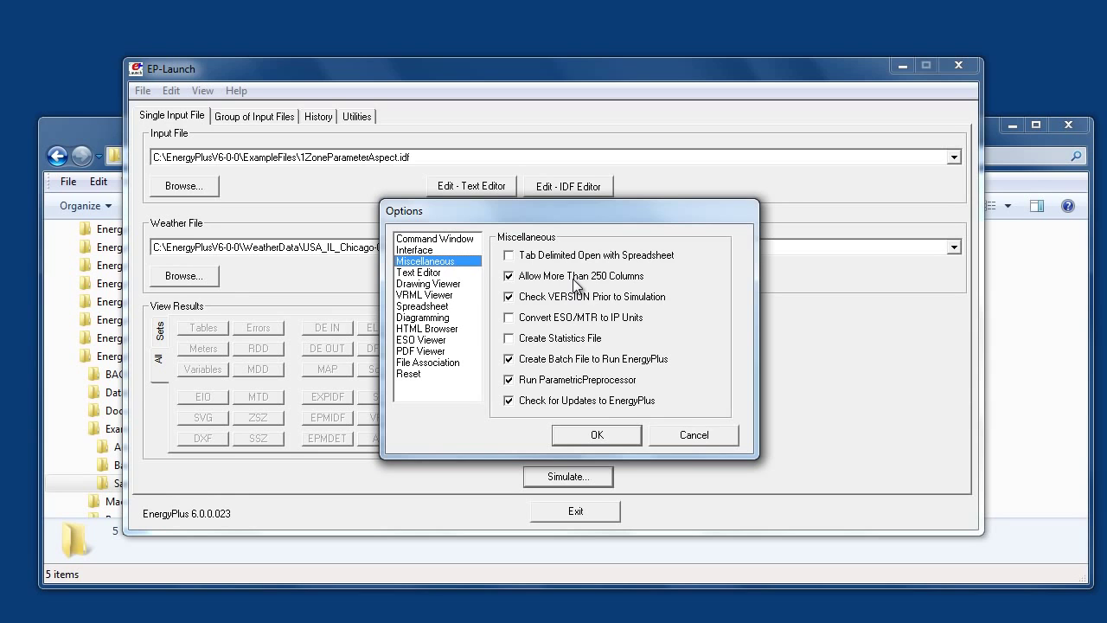
{"action": "left_click", "coordinate": [545, 278]}
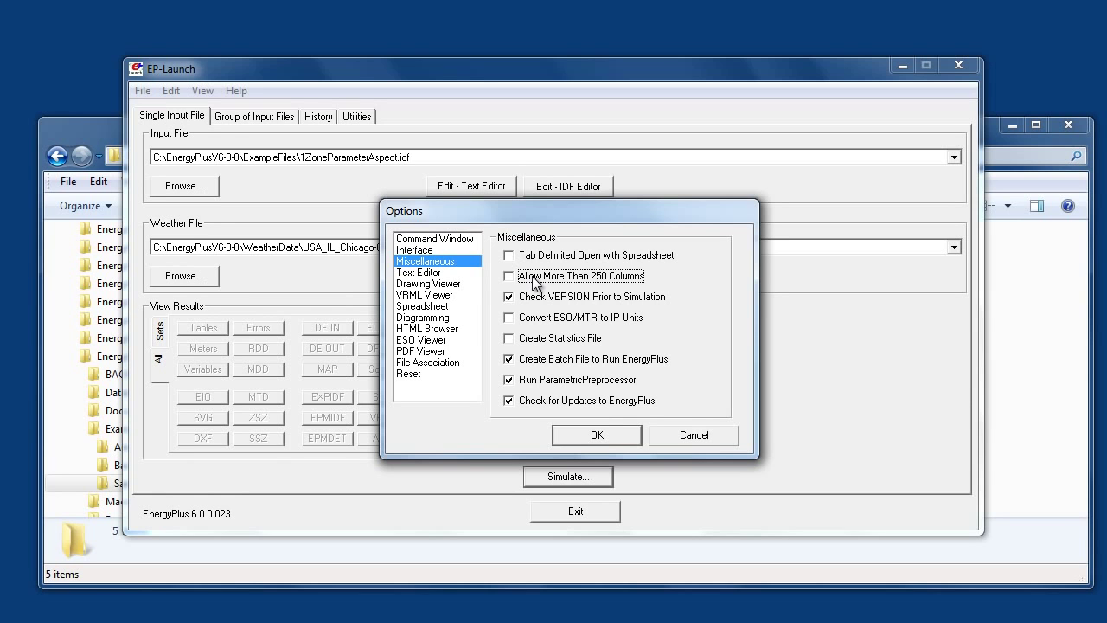
{"action": "left_click", "coordinate": [543, 277]}
{"action": "left_click", "coordinate": [526, 318]}
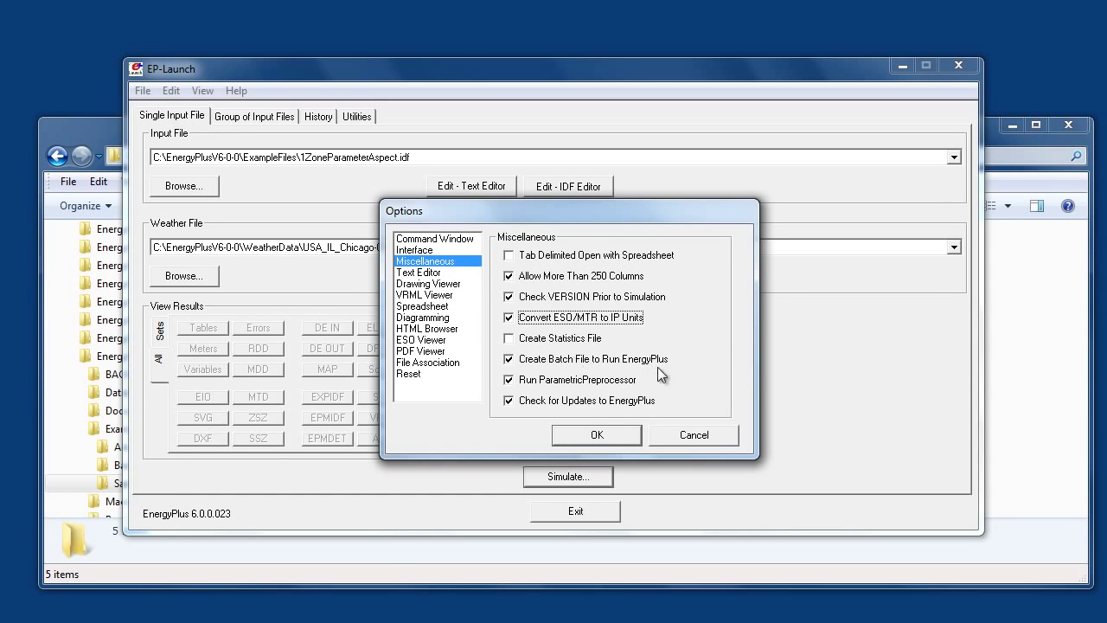
{"action": "left_click", "coordinate": [597, 321]}
{"action": "left_click", "coordinate": [562, 339]}
{"action": "left_click", "coordinate": [549, 343]}
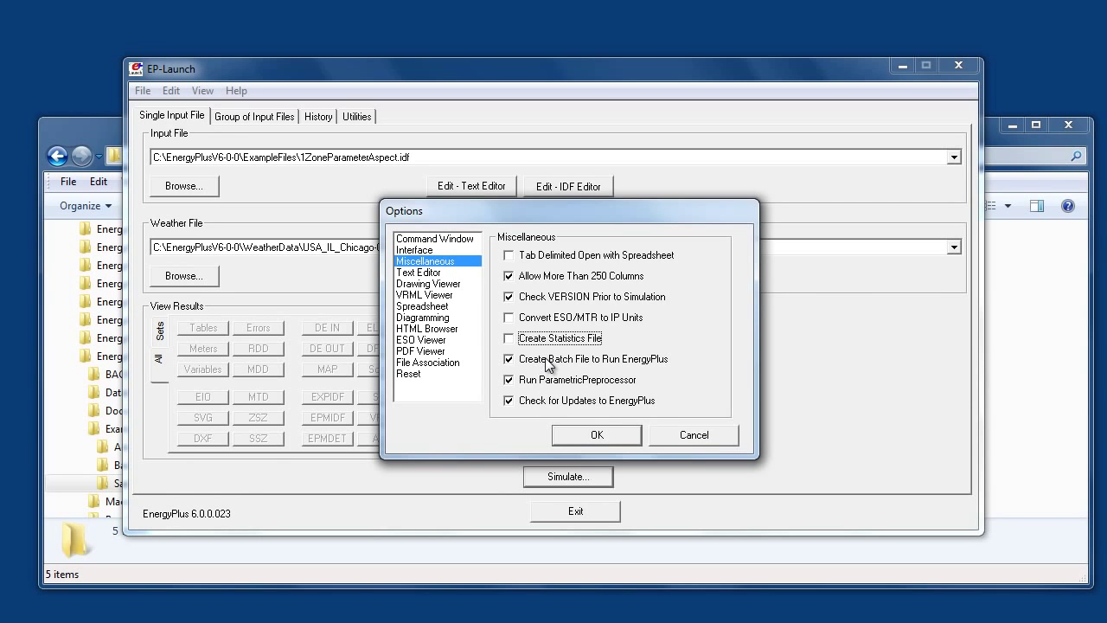
{"action": "left_click", "coordinate": [549, 359]}
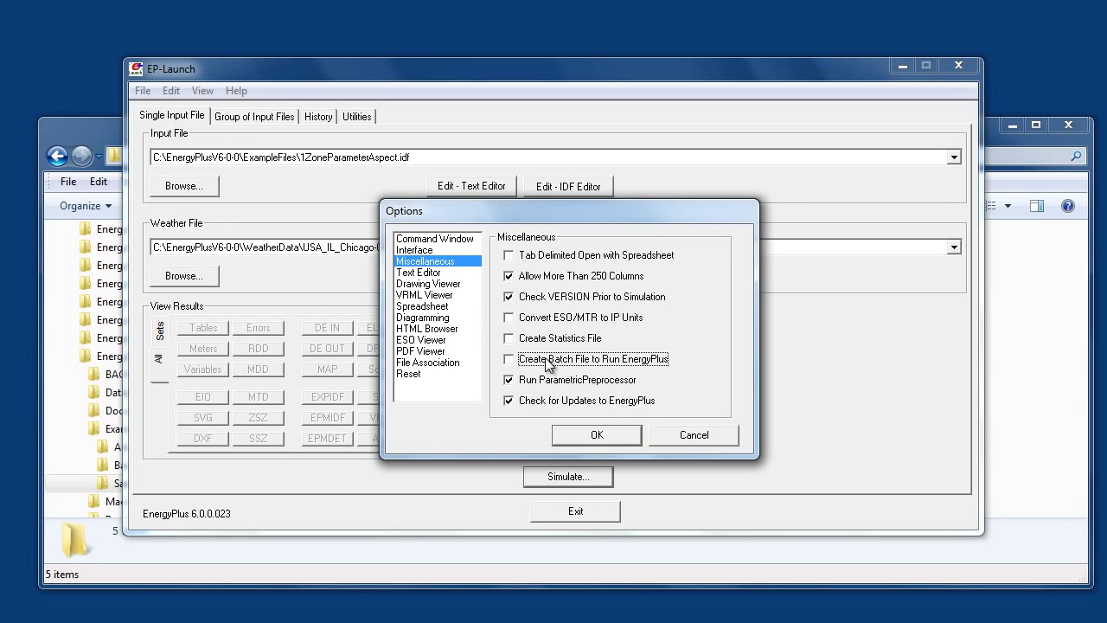
{"action": "left_click", "coordinate": [547, 359]}
Review the programs assigned as text editor, drawing viewer, VRML viewer, spreadsheet and diagramming program in the options.
{"action": "left_click", "coordinate": [402, 274]}
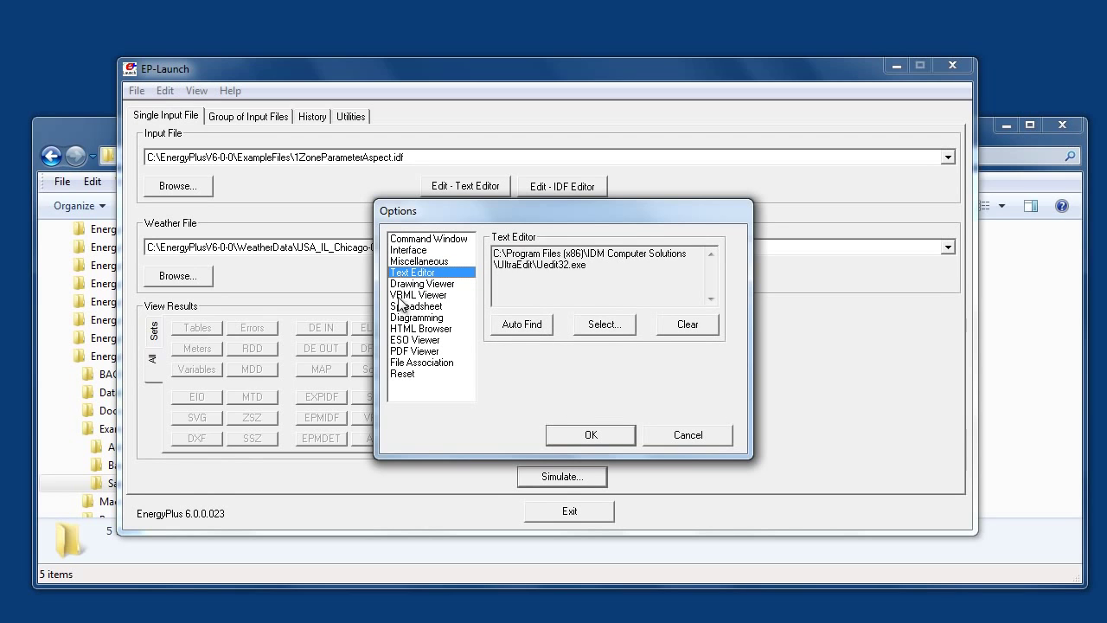
{"action": "left_click", "coordinate": [400, 286]}
{"action": "left_click", "coordinate": [401, 297]}
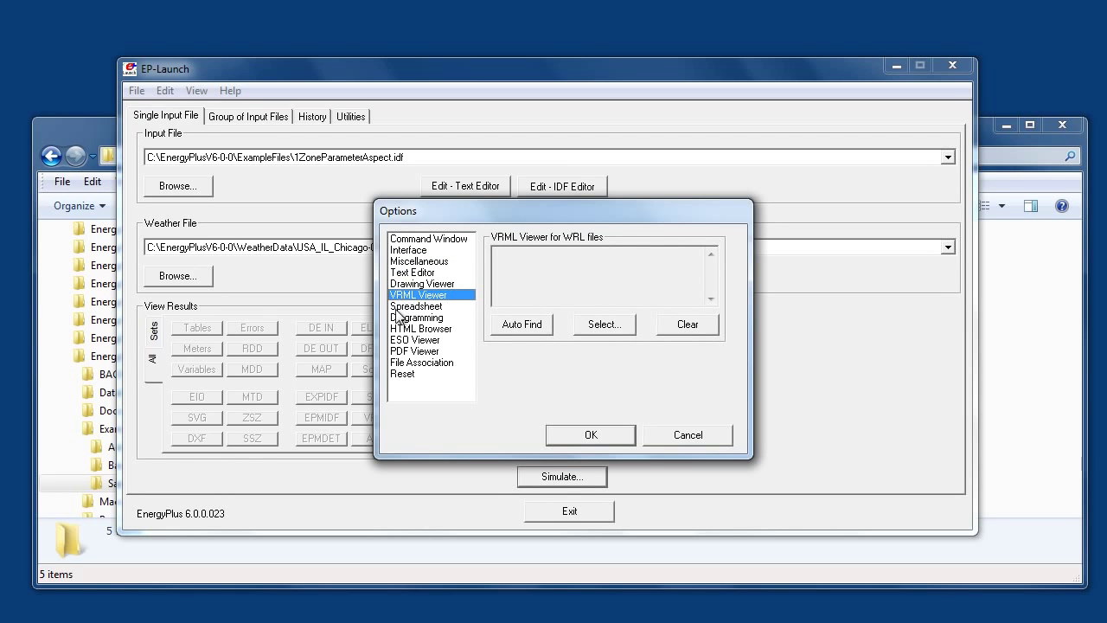
{"action": "left_click", "coordinate": [400, 307]}
{"action": "left_click", "coordinate": [403, 273]}
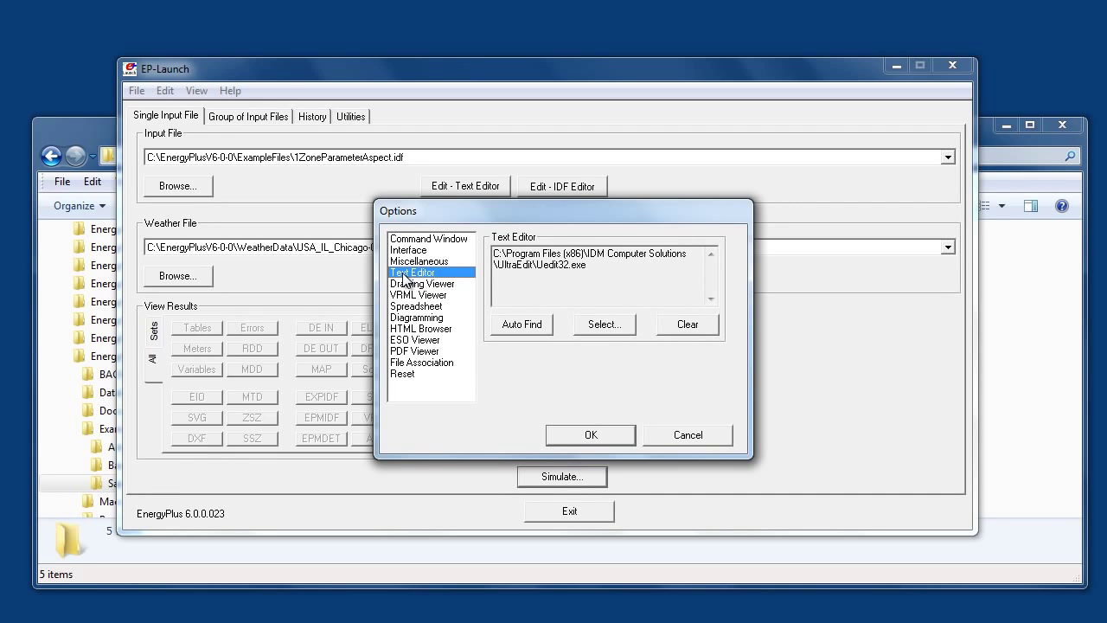
{"action": "left_click", "coordinate": [404, 289]}
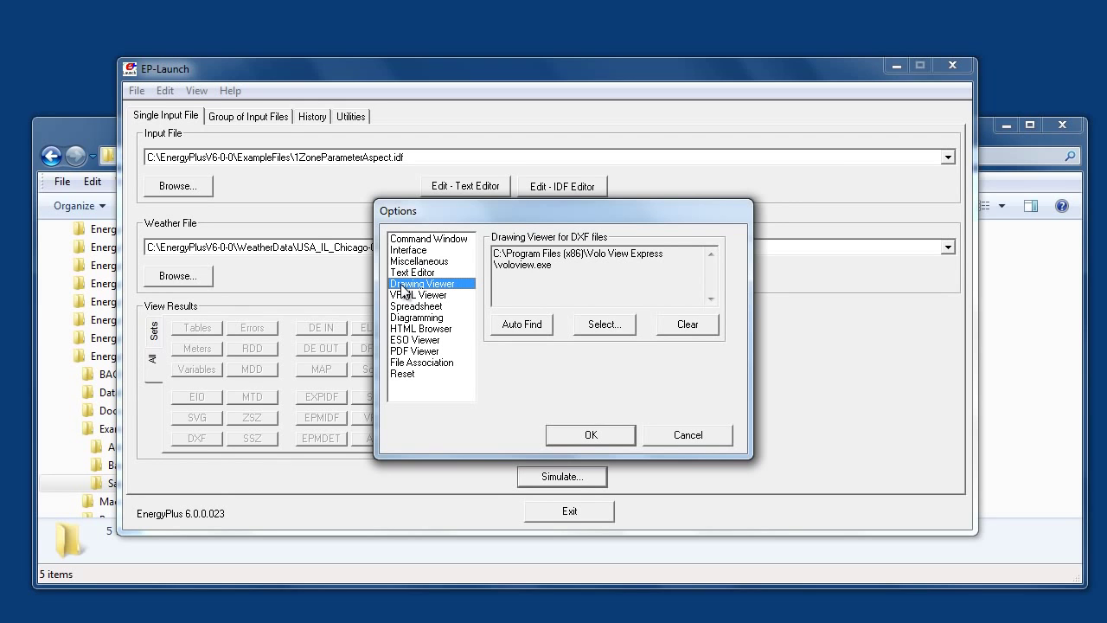
{"action": "left_click", "coordinate": [408, 296]}
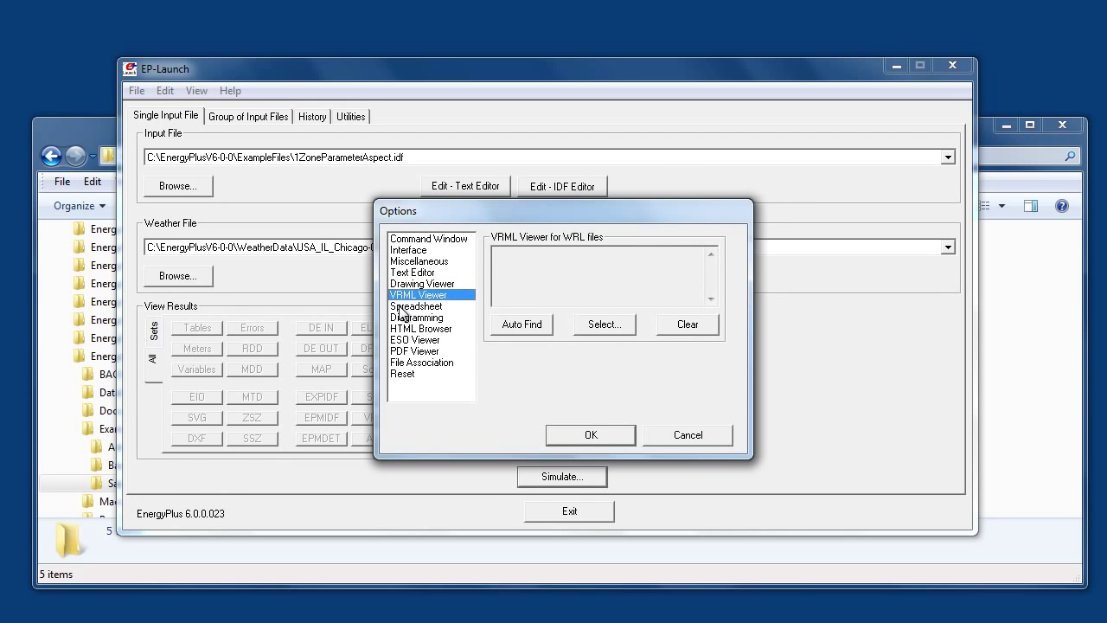
{"action": "left_click", "coordinate": [404, 307]}
{"action": "left_click", "coordinate": [404, 317]}
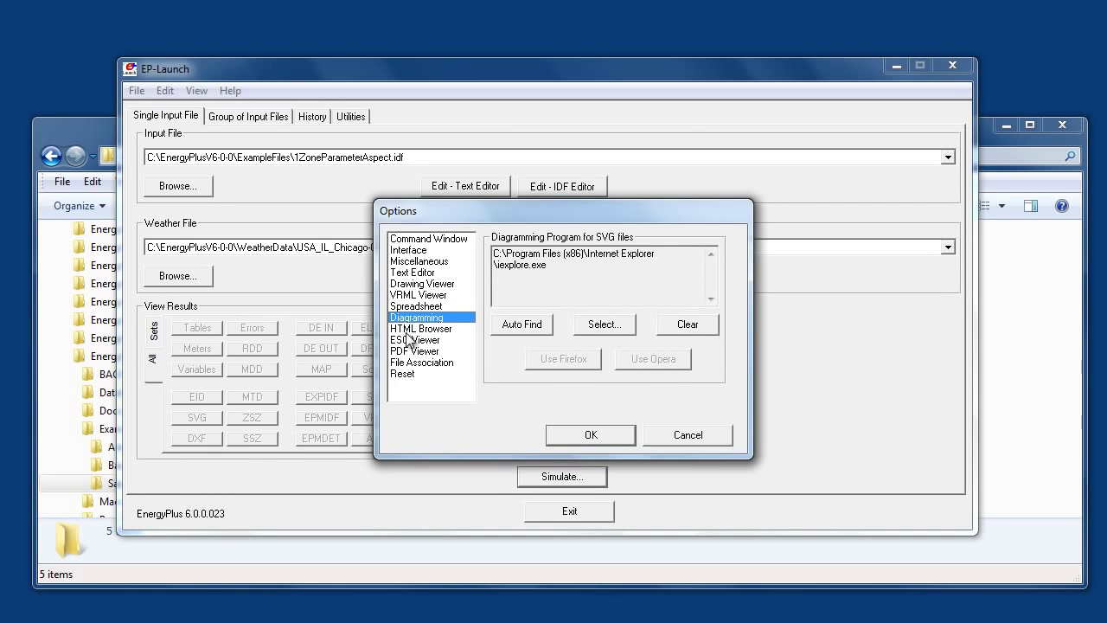
Review the HTML browser, ESO viewer, PDF viewer and file association options, and close the Options dialog without saving.
{"action": "left_click", "coordinate": [419, 330]}
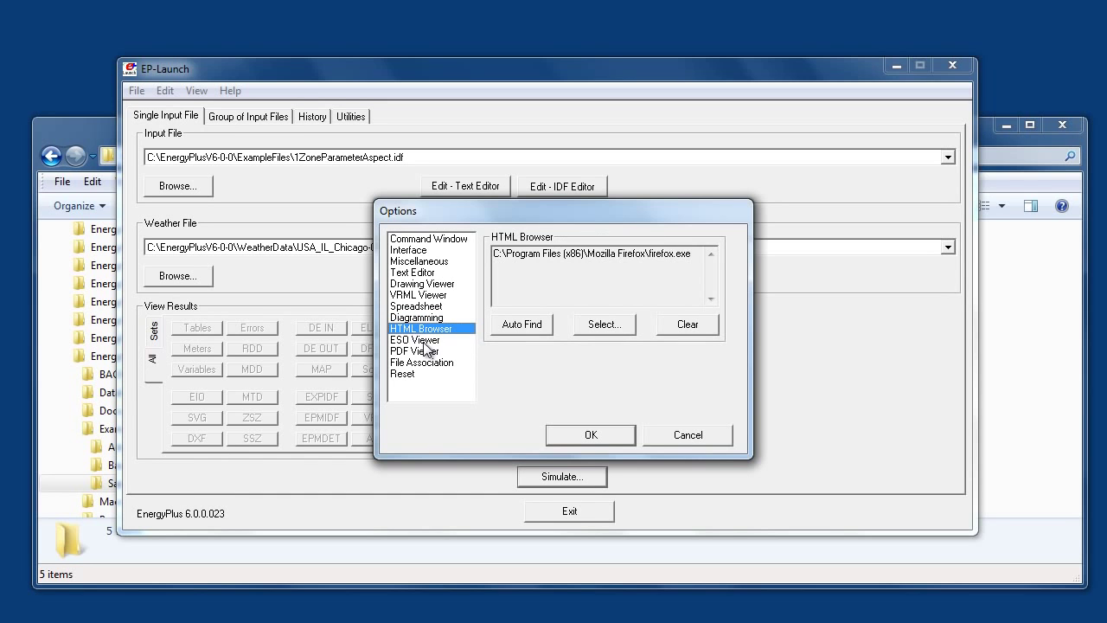
{"action": "left_click", "coordinate": [426, 344]}
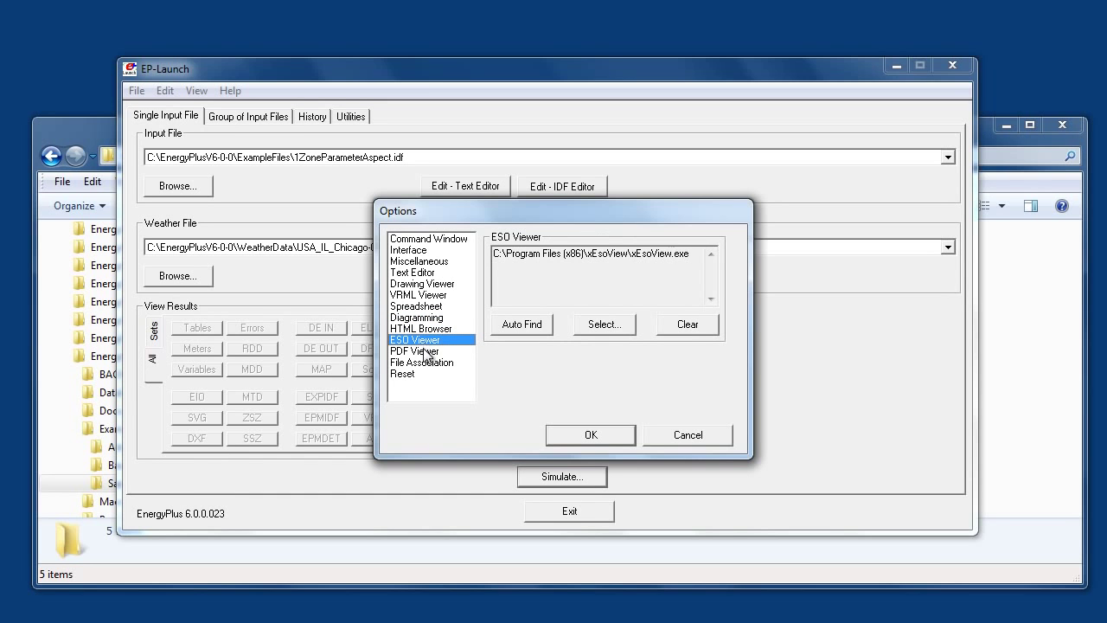
{"action": "left_click", "coordinate": [424, 352]}
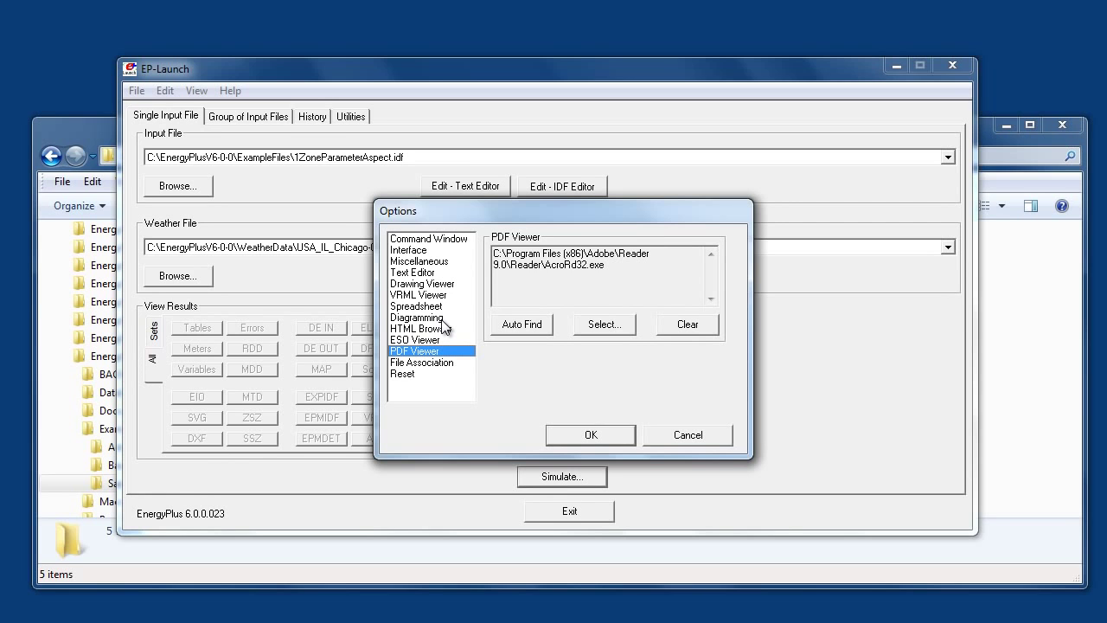
{"action": "left_click", "coordinate": [424, 362]}
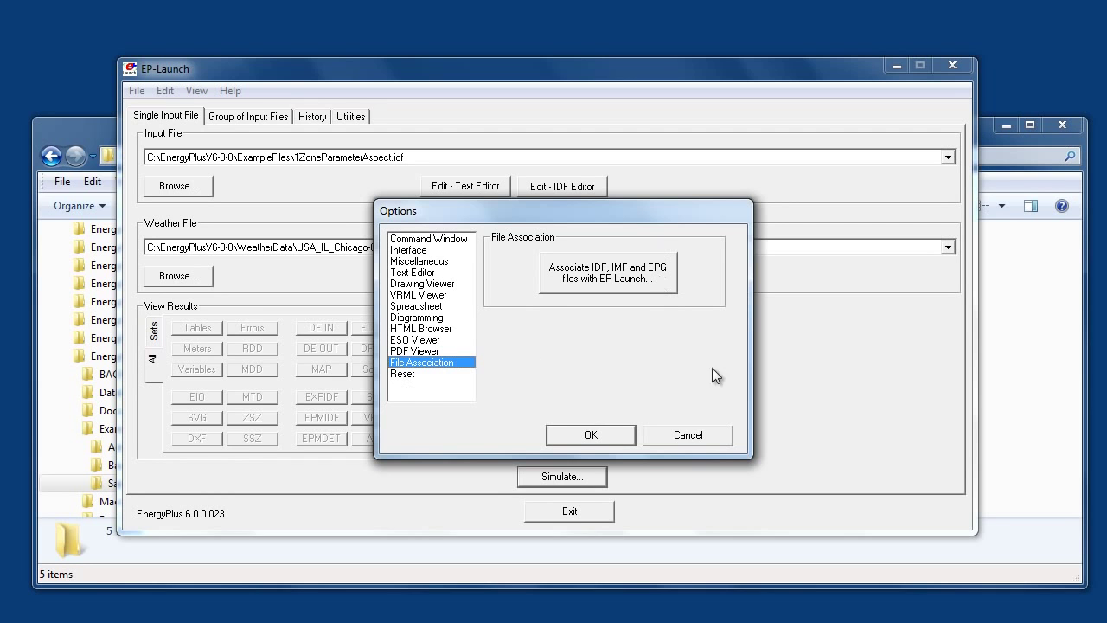
{"action": "left_click", "coordinate": [700, 435]}
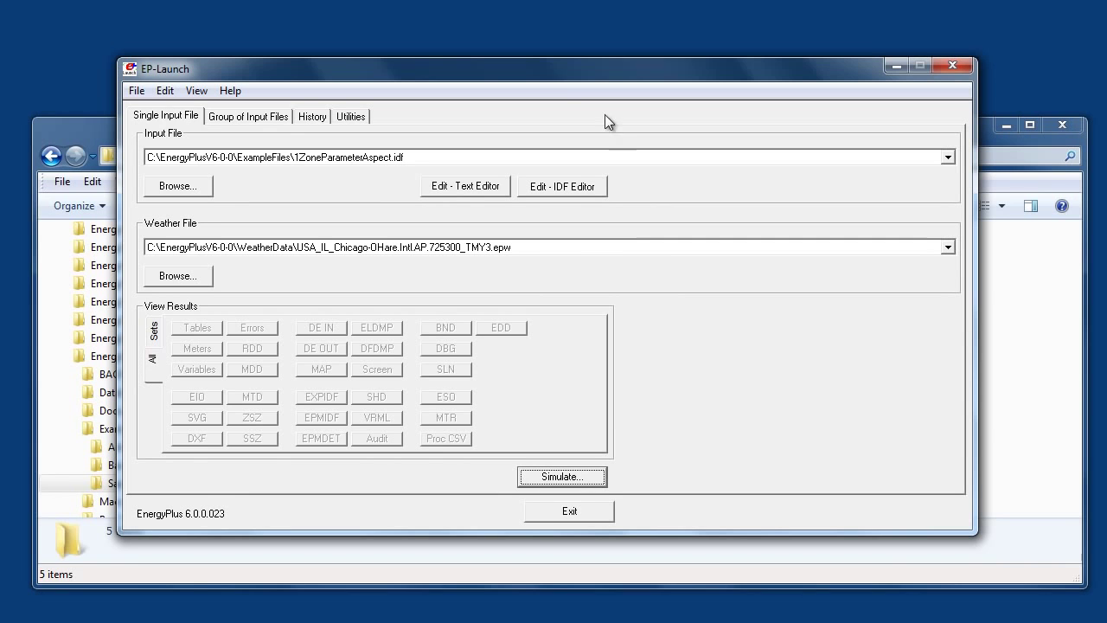